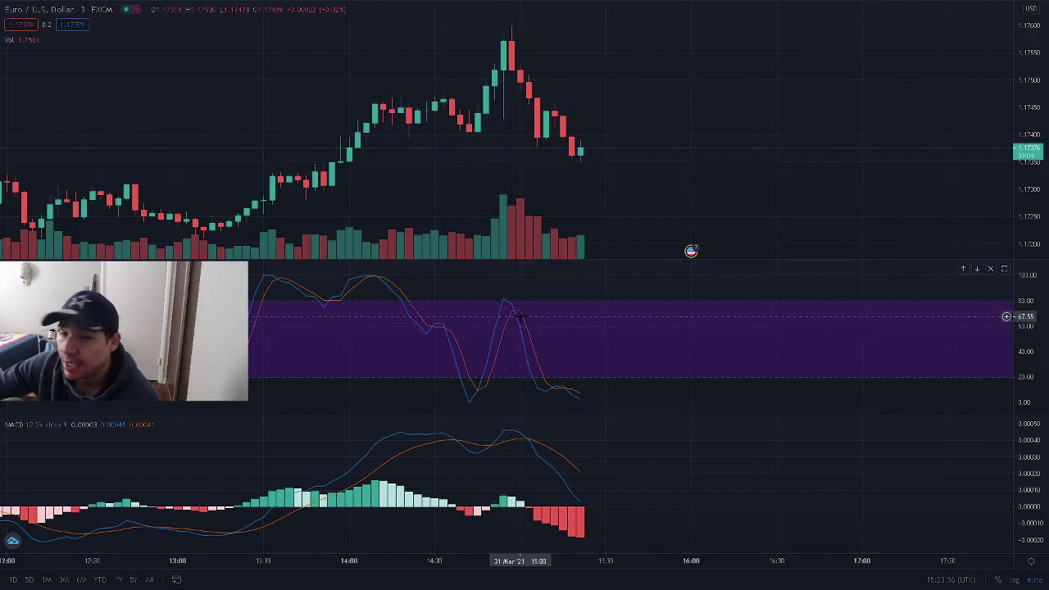
Examine the stochastic and MACD crossovers on the EUR/USD 3-minute chart against the price rise between about 13:00 and 15:00.
scroll(518, 315, "up", 3)
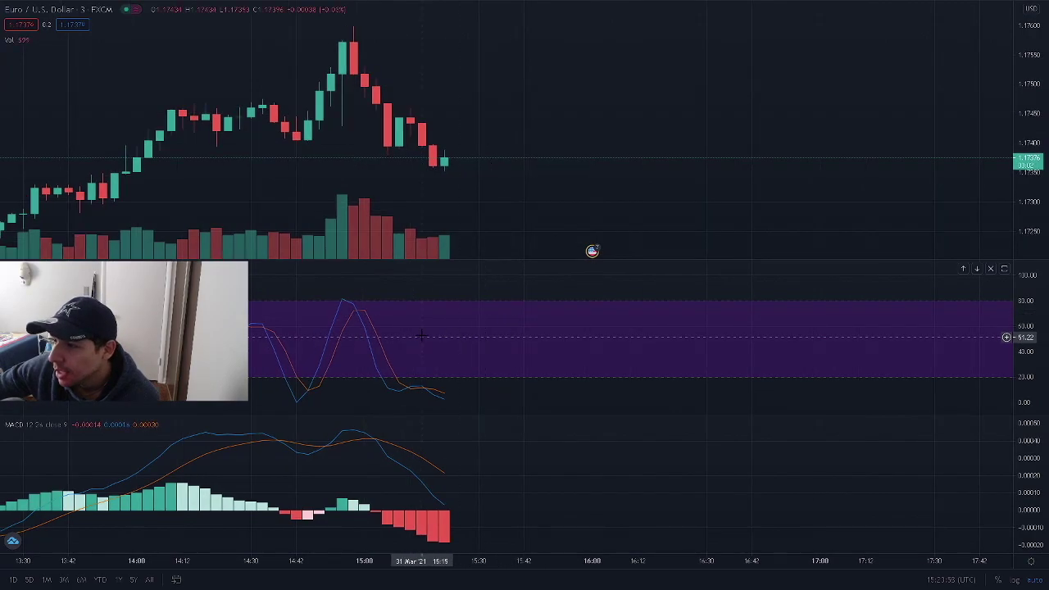
scroll(418, 336, "left", 5)
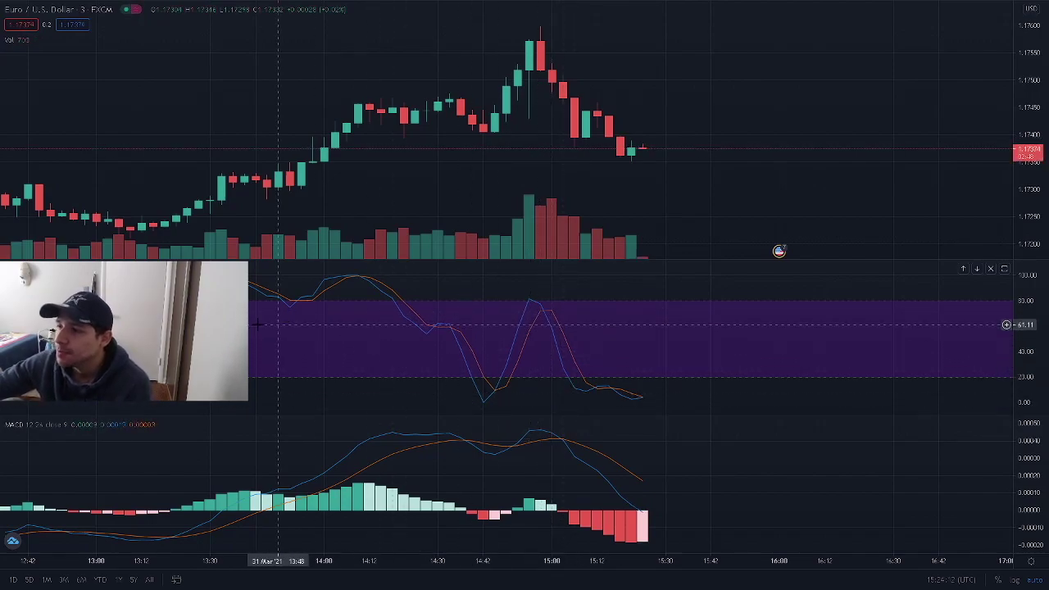
left_click_drag(143, 387, 443, 402)
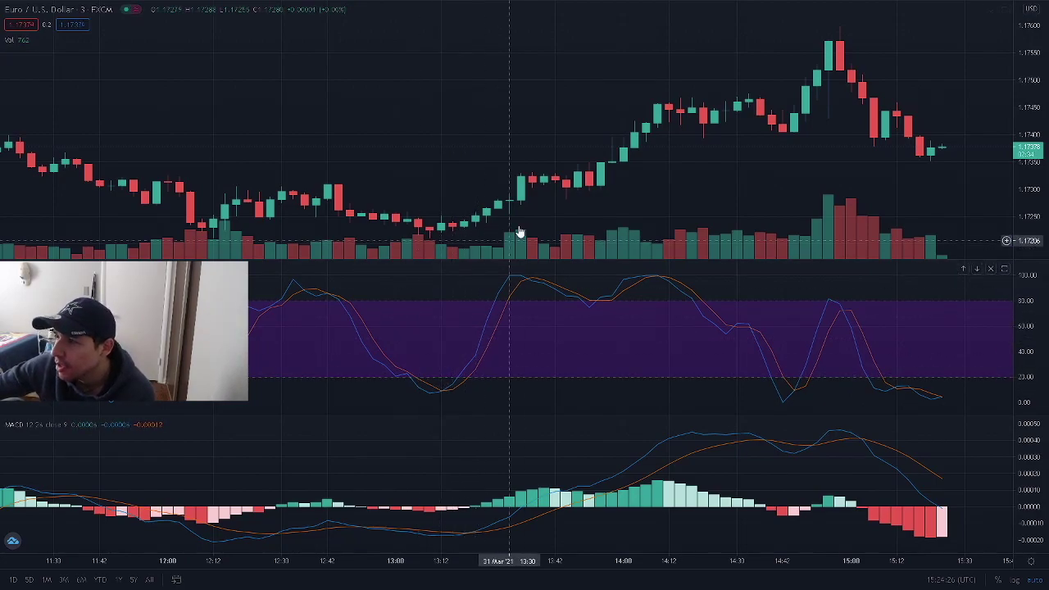
left_click_drag(500, 328, 441, 322)
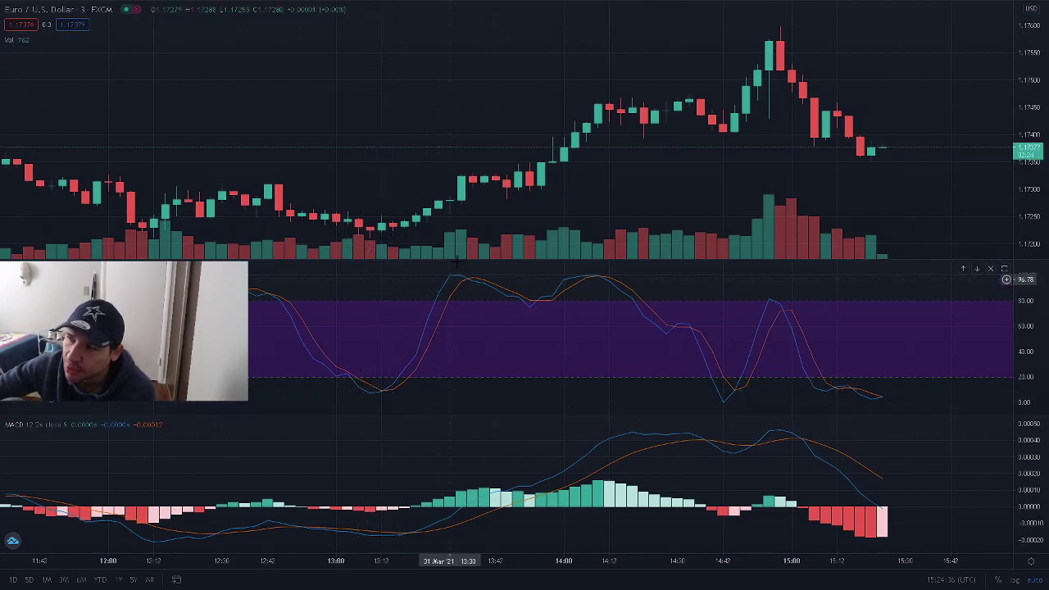
scroll(457, 312, "right", 10)
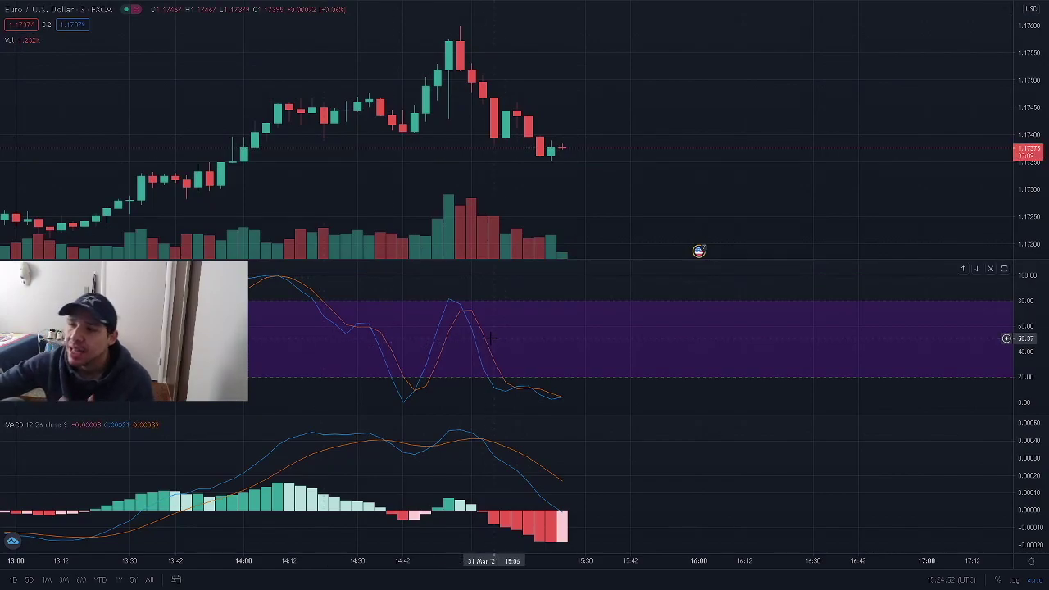
scroll(450, 417, "left", 5)
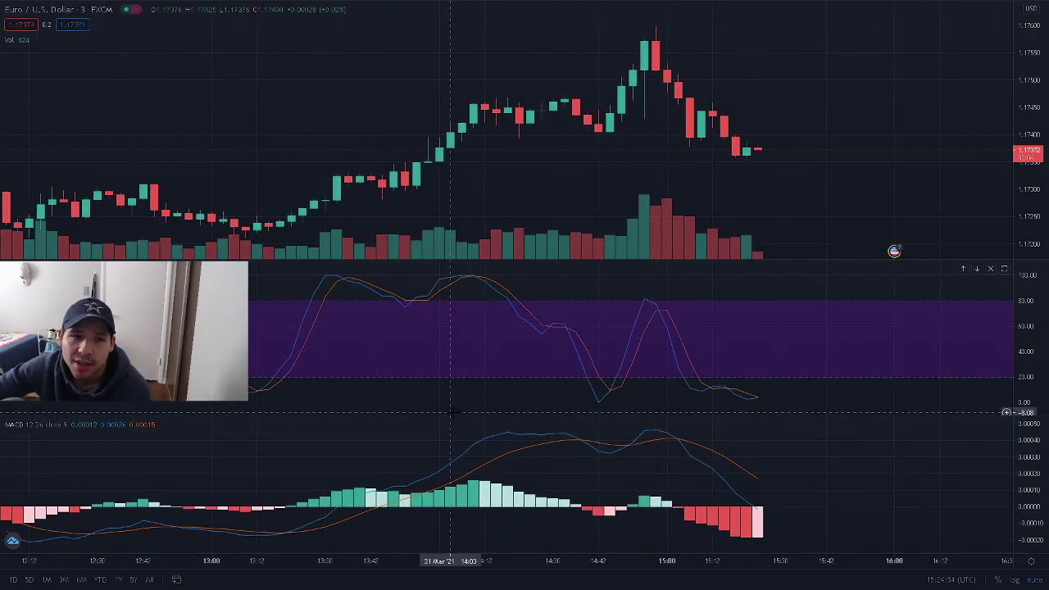
scroll(621, 437, "up", 3)
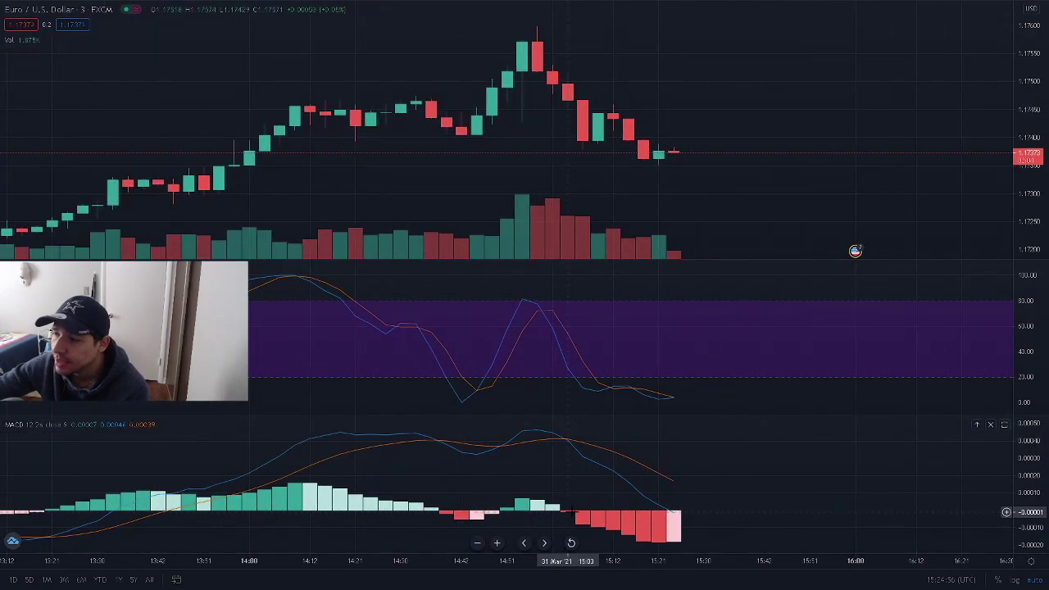
scroll(620, 437, "left", 3)
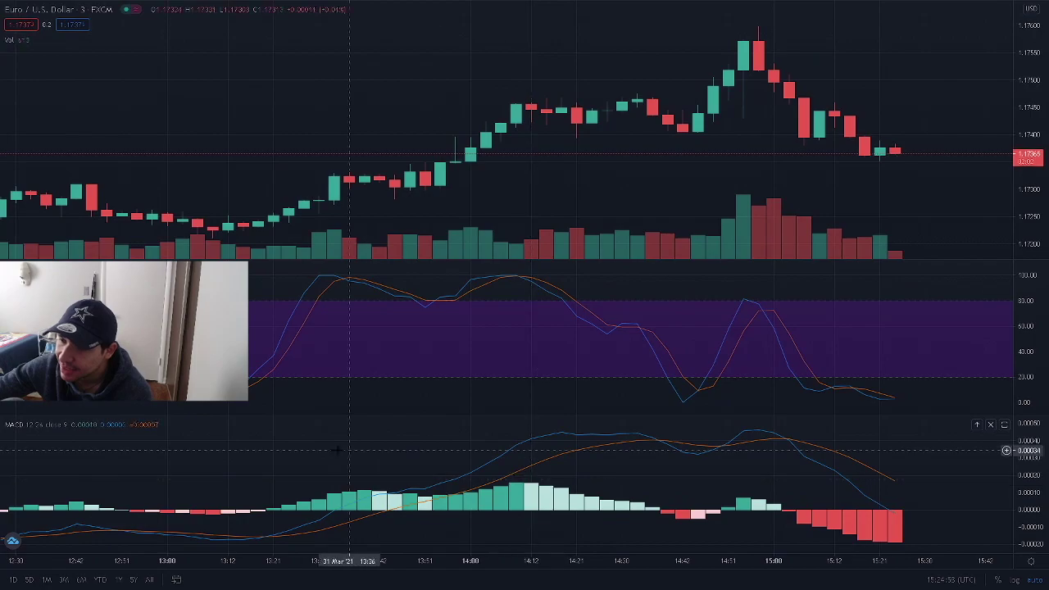
scroll(434, 450, "right", 8)
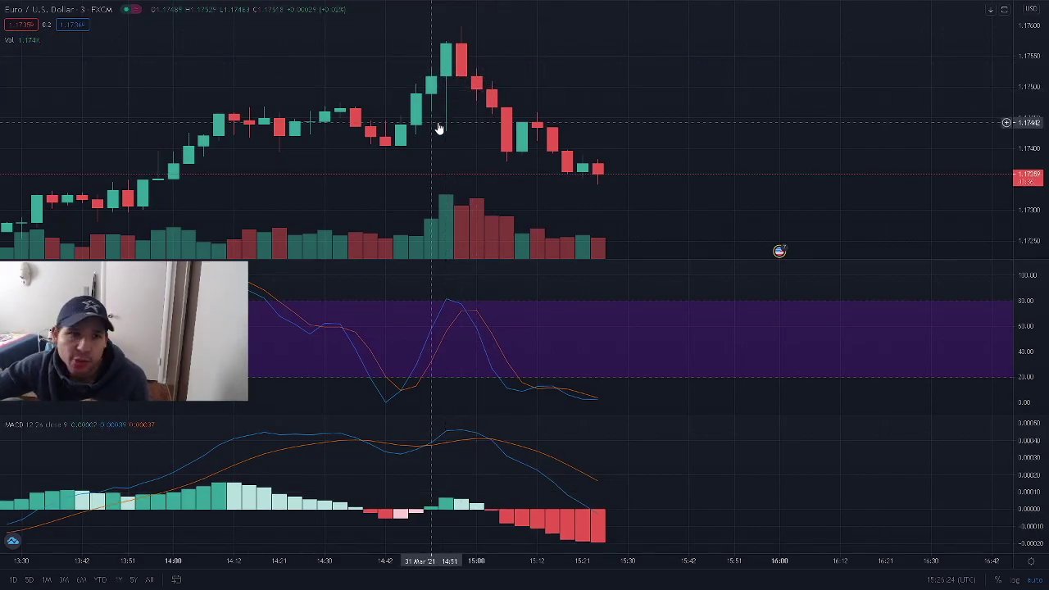
Review the candles around the 15:00 EUR/USD peak and compare their MACD with the earlier price swings.
left_click_drag(107, 464, 137, 471)
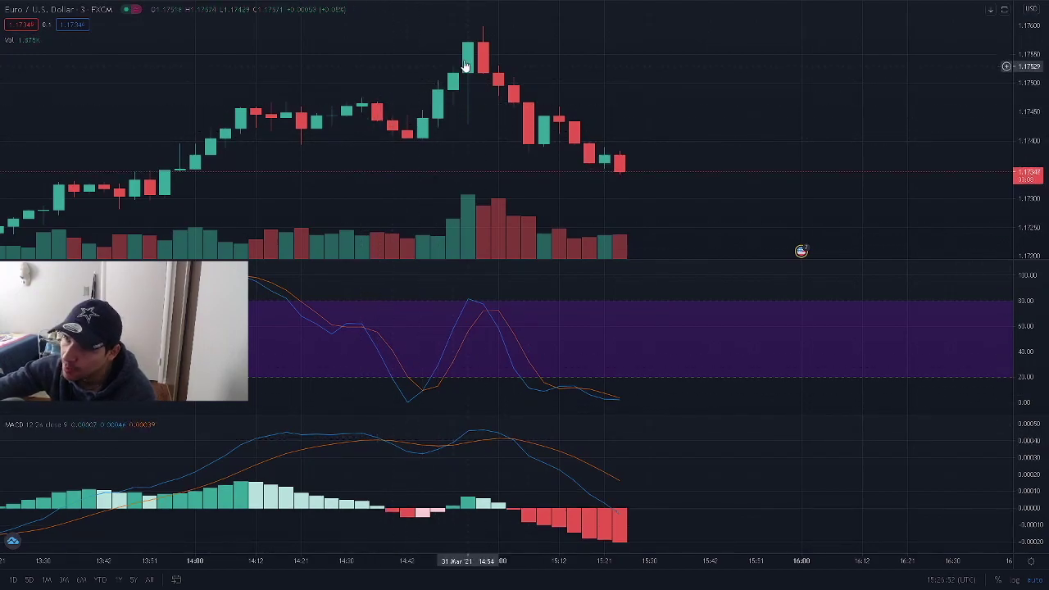
scroll(273, 465, "down", 5)
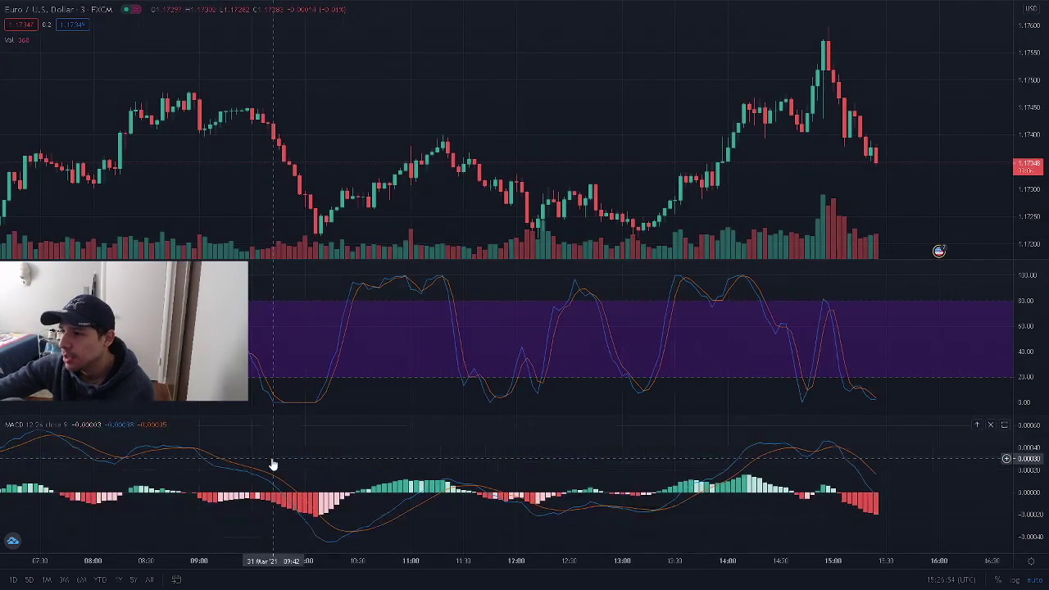
scroll(381, 467, "up", 4)
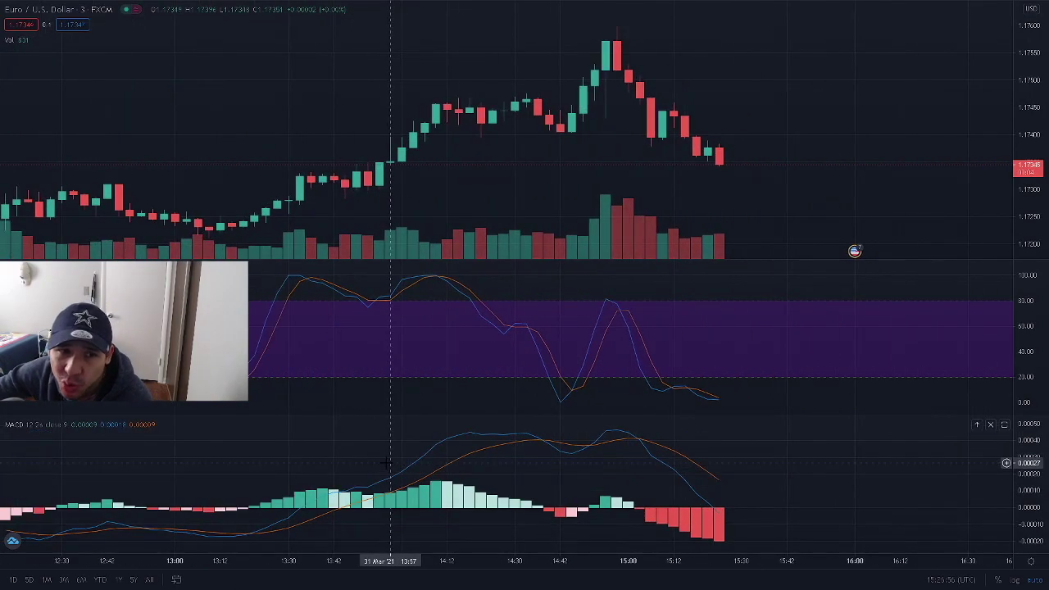
scroll(369, 446, "right", 5)
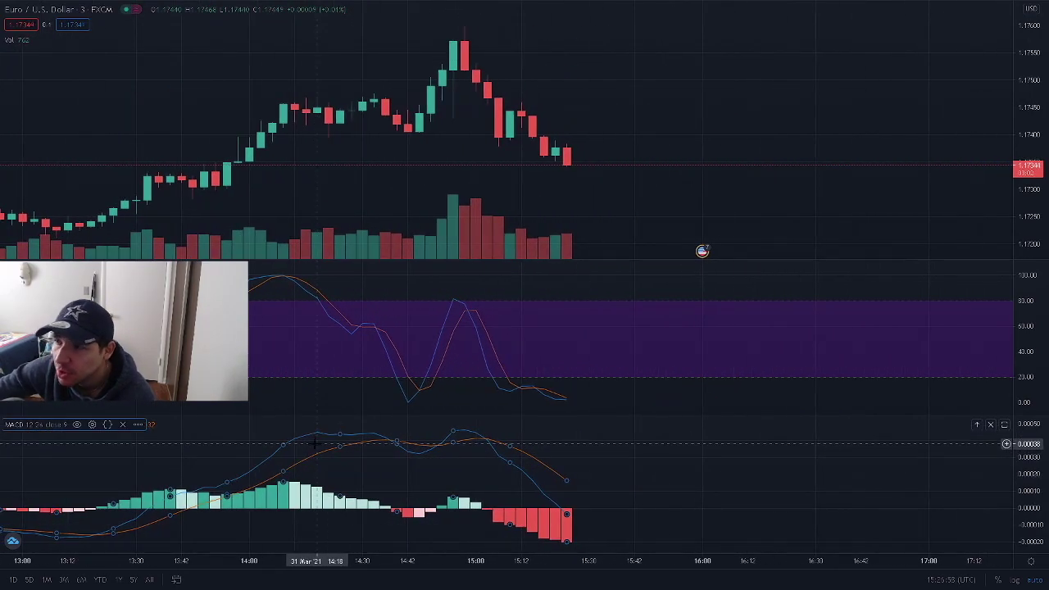
scroll(374, 432, "right", 1)
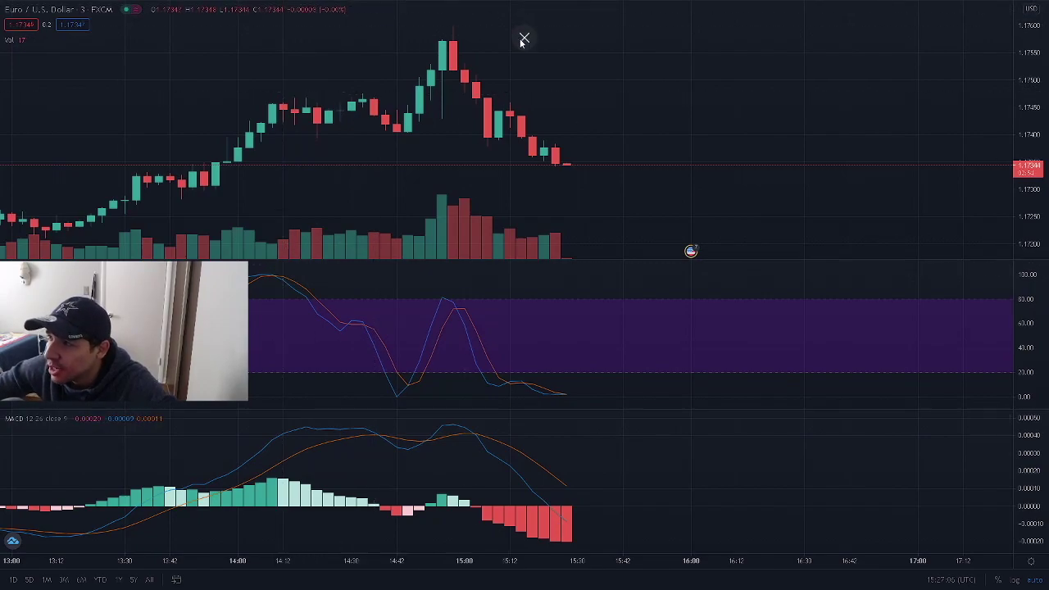
Exit the full-screen chart and check the euro and US dollar on the LiveCharts Currency Strength Meter.
left_click(524, 39)
left_click(212, 8)
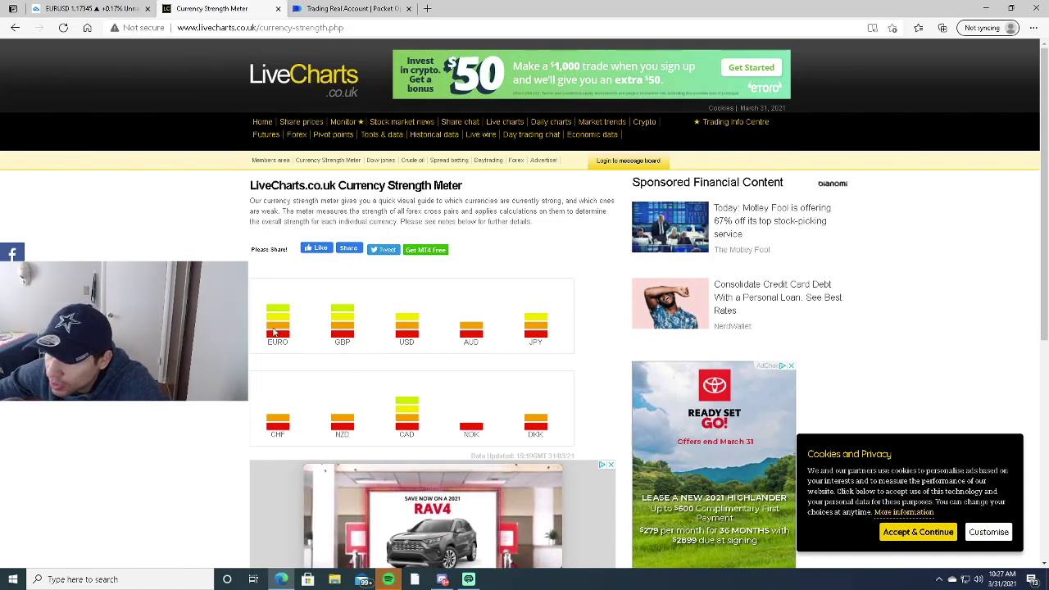
Return to the TradingView EURUSD chart and examine the day's wider price history with its stochastic and MACD.
left_click(37, 7)
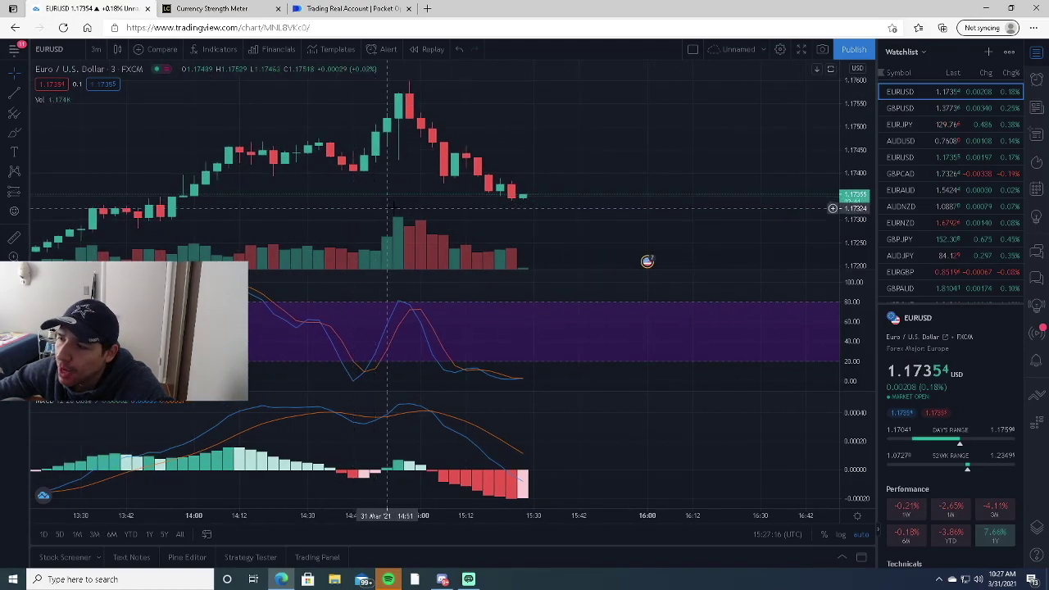
left_click_drag(394, 207, 515, 209)
scroll(216, 228, "down", 4)
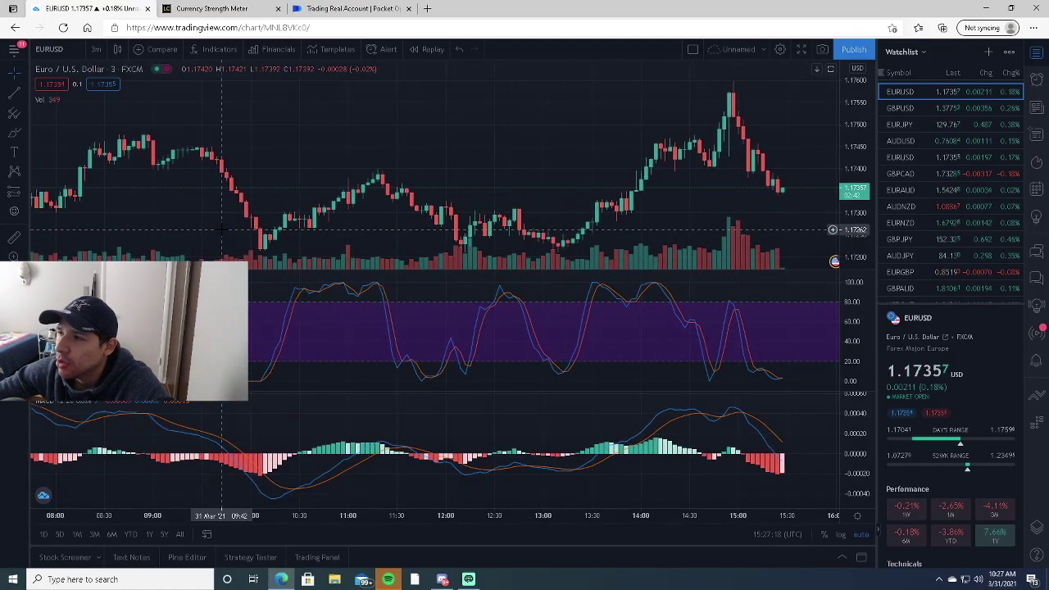
scroll(221, 229, "down", 3)
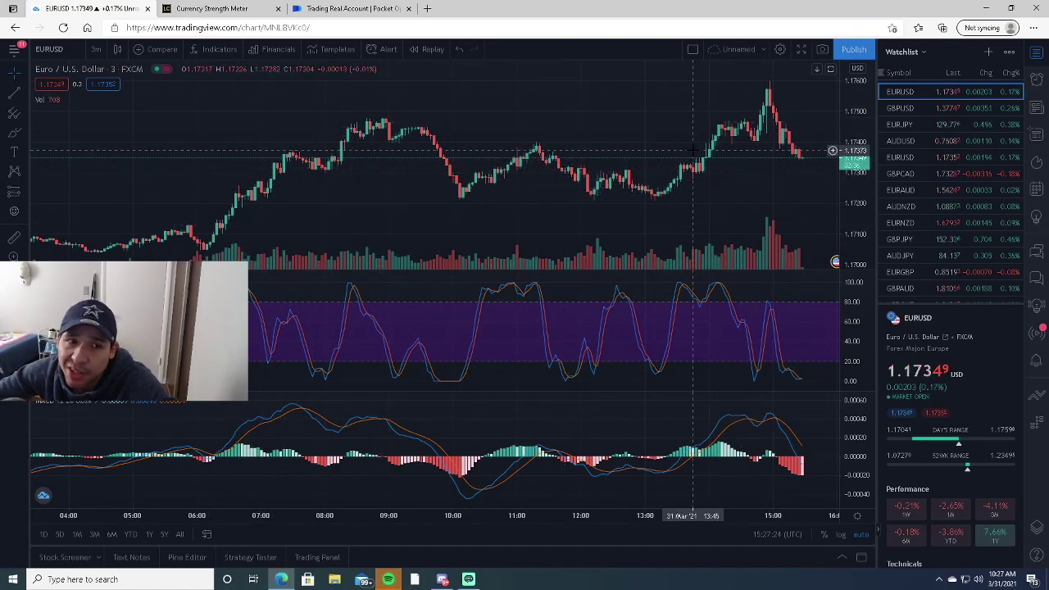
left_click_drag(574, 118, 374, 124)
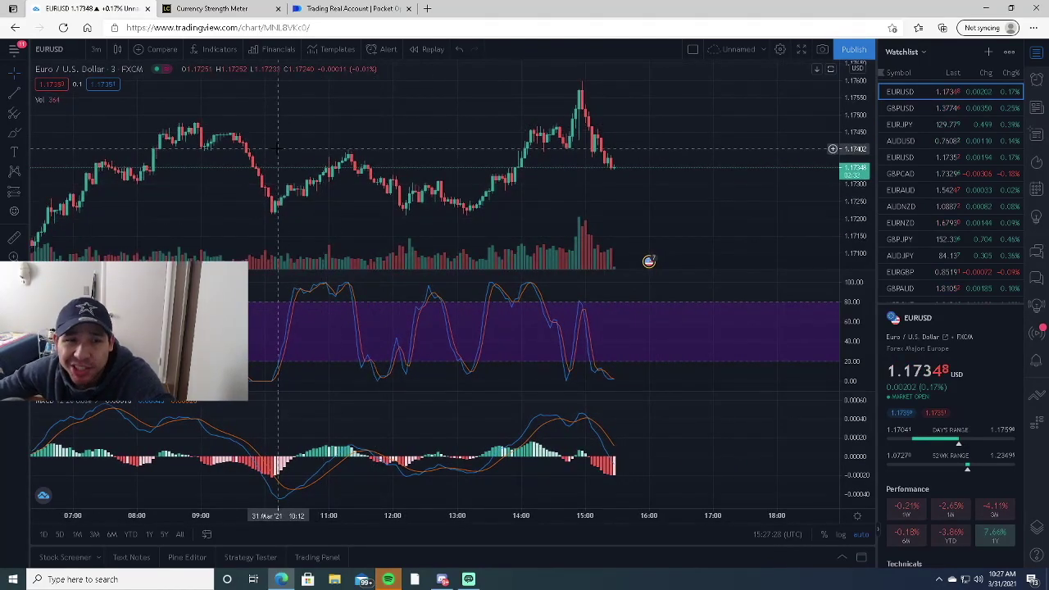
Recheck the LiveCharts Currency Strength Meter against the EURUSD chart, and bring up the Pocket Option trading page.
left_click(205, 8)
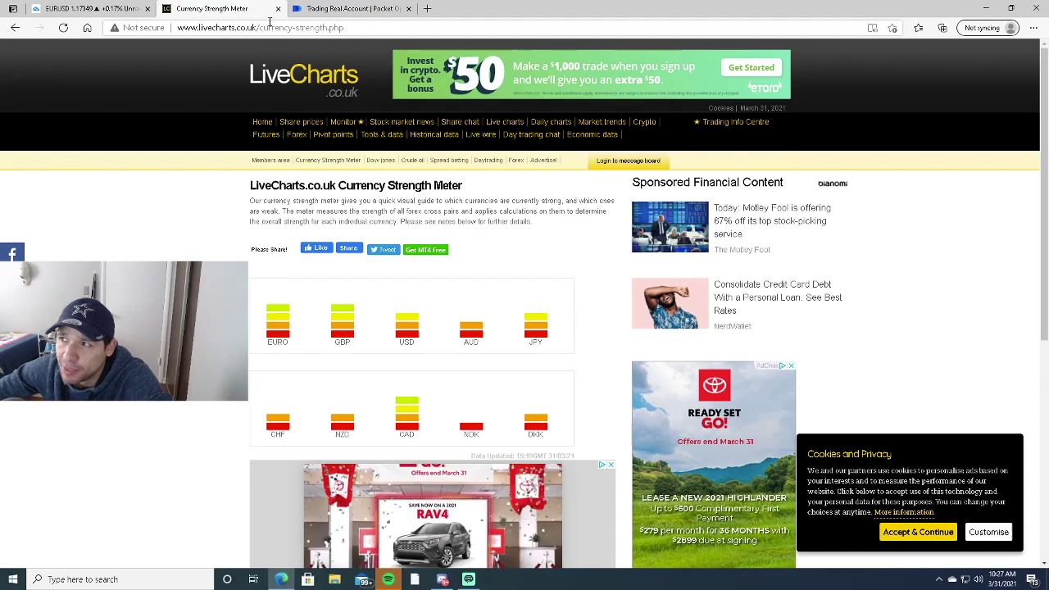
left_click(70, 8)
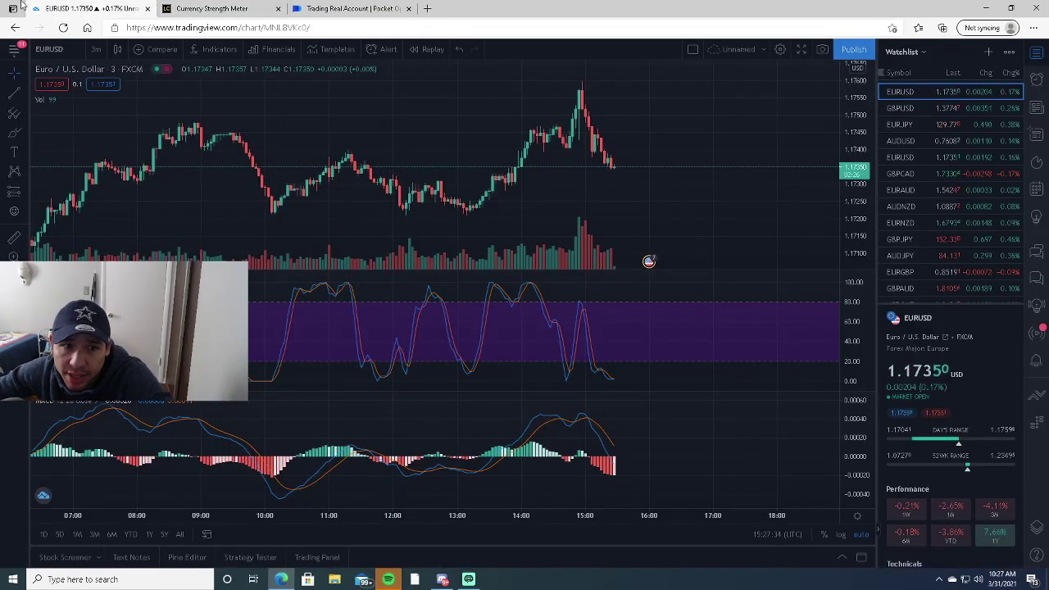
left_click(209, 8)
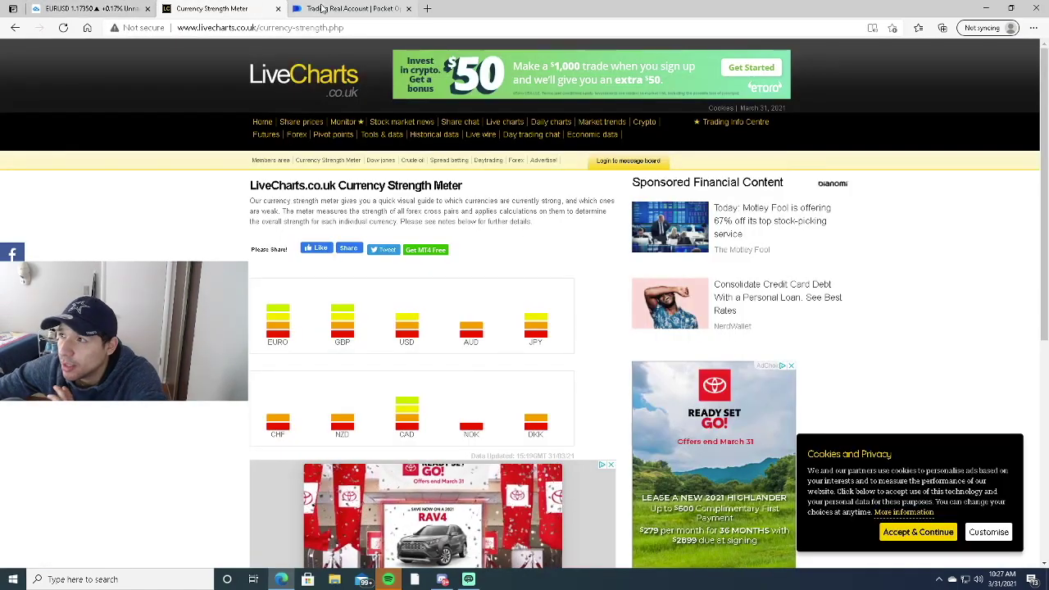
left_click(352, 8)
Switch back to the TradingView EURUSD chart and inspect the stochastic and MACD on the latest candles after 15:00.
left_click(65, 9)
left_click_drag(644, 257, 481, 485)
scroll(476, 459, "up", 3)
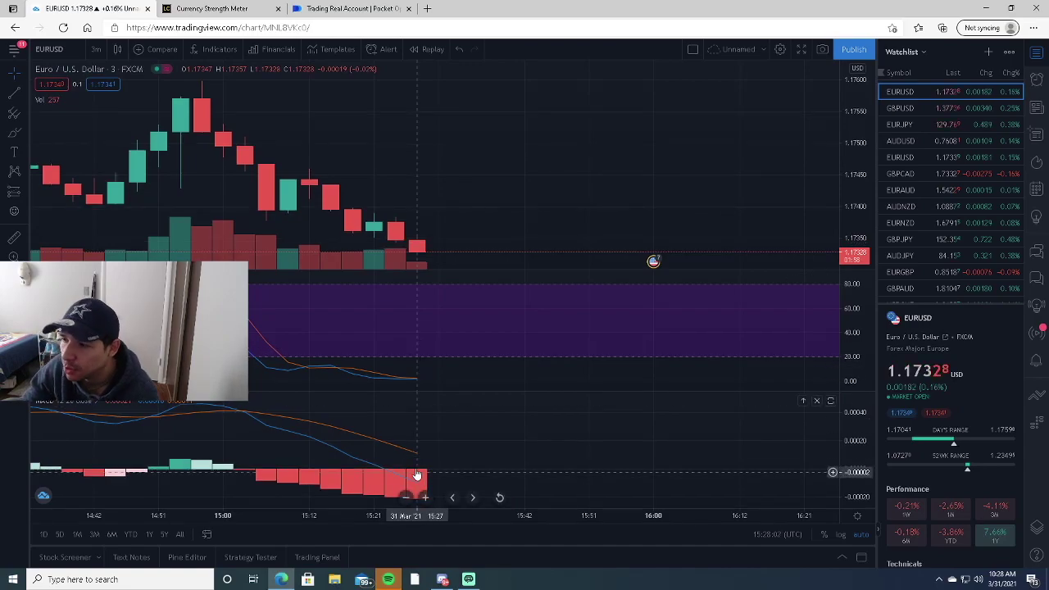
scroll(416, 475, "down", 6)
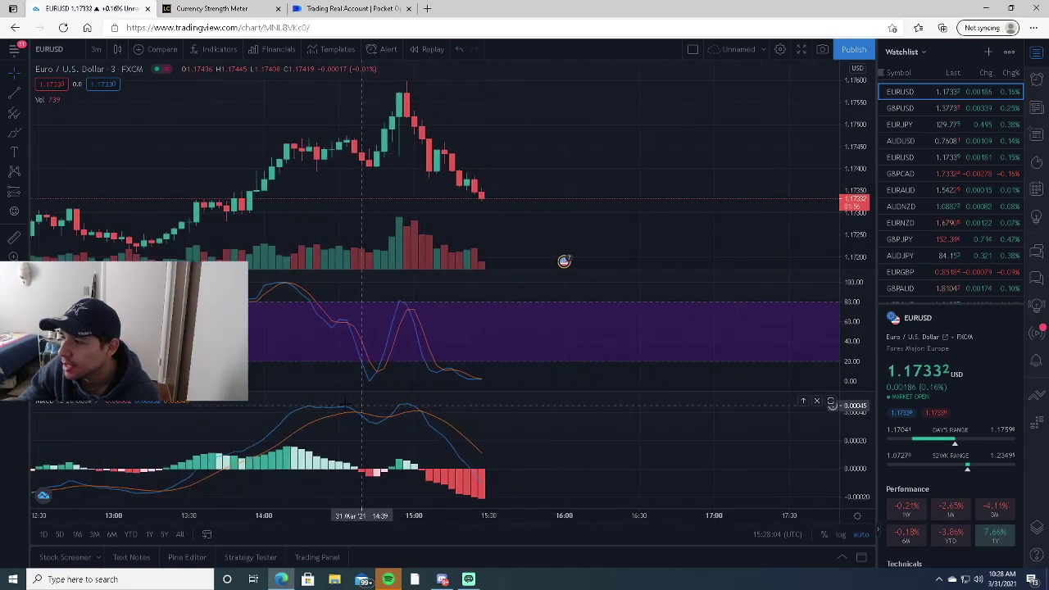
scroll(361, 405, "up", 5)
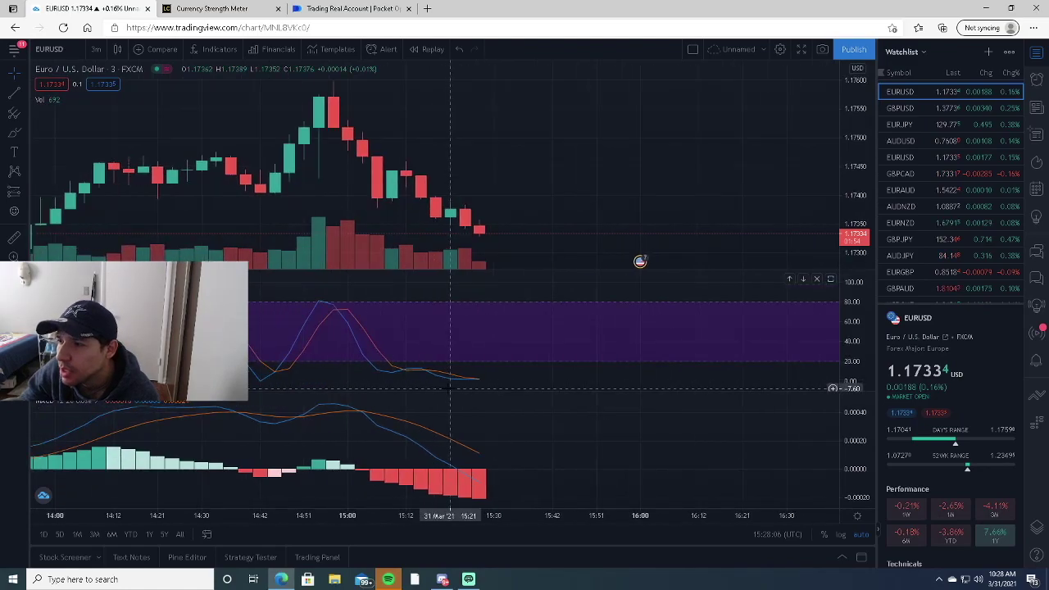
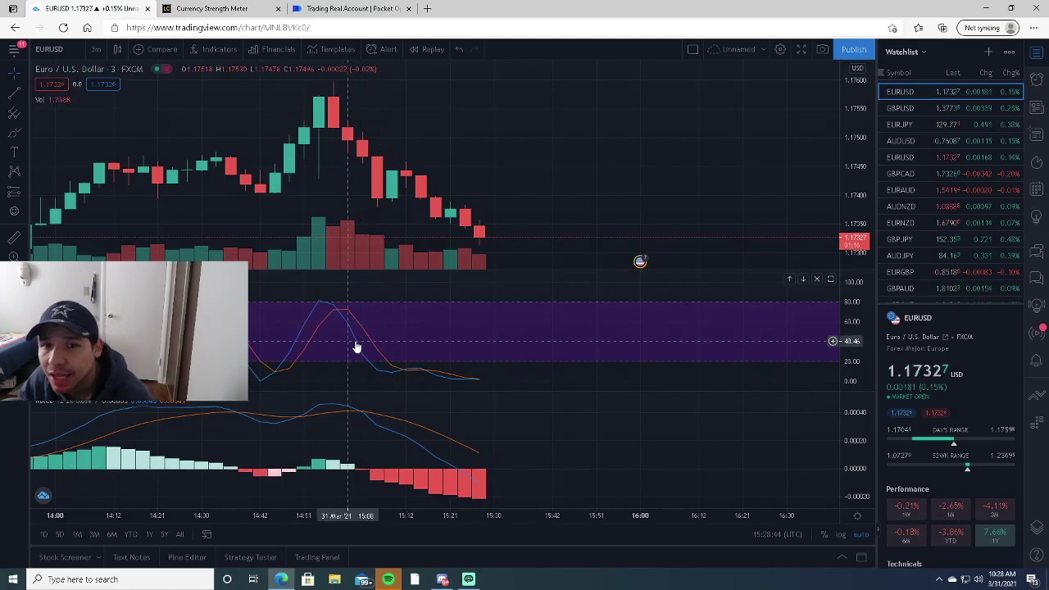
Compare the GBP/JPY chart on Pocket Option with the TradingView EURUSD chart and the LiveCharts strength meter.
left_click(315, 6)
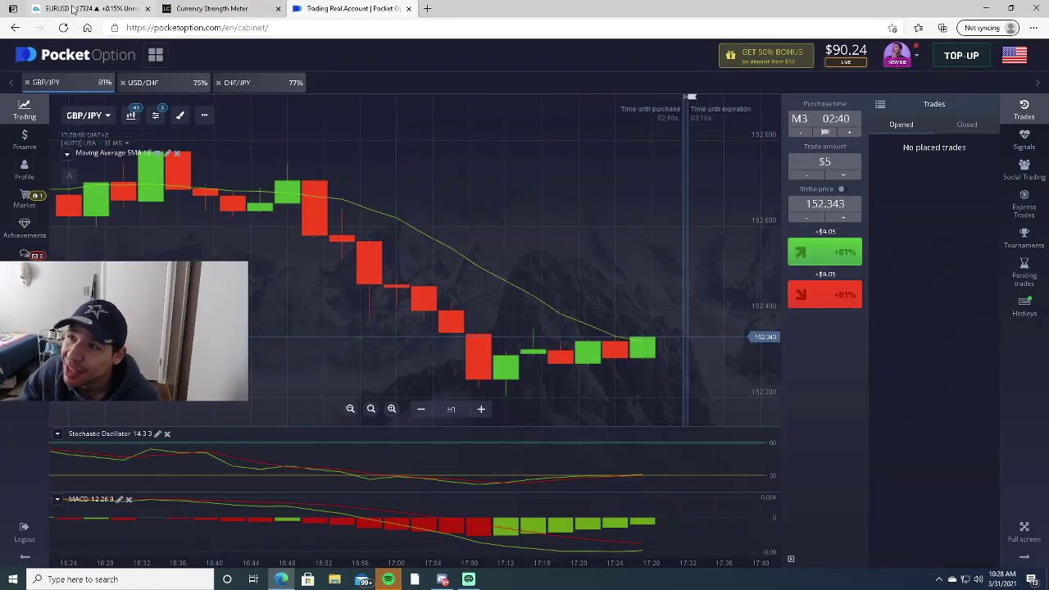
left_click(72, 8)
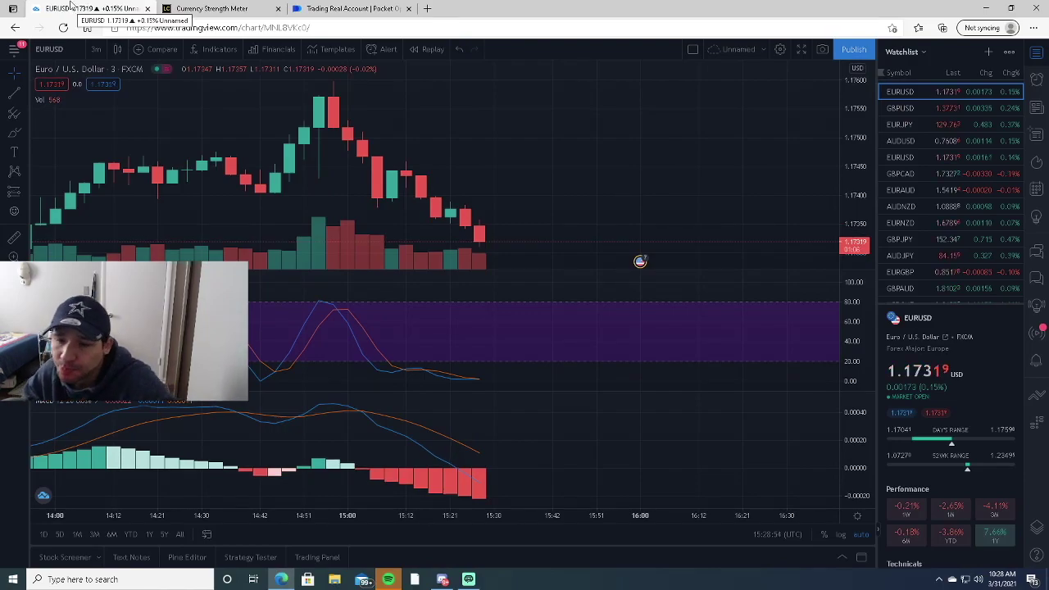
left_click(311, 10)
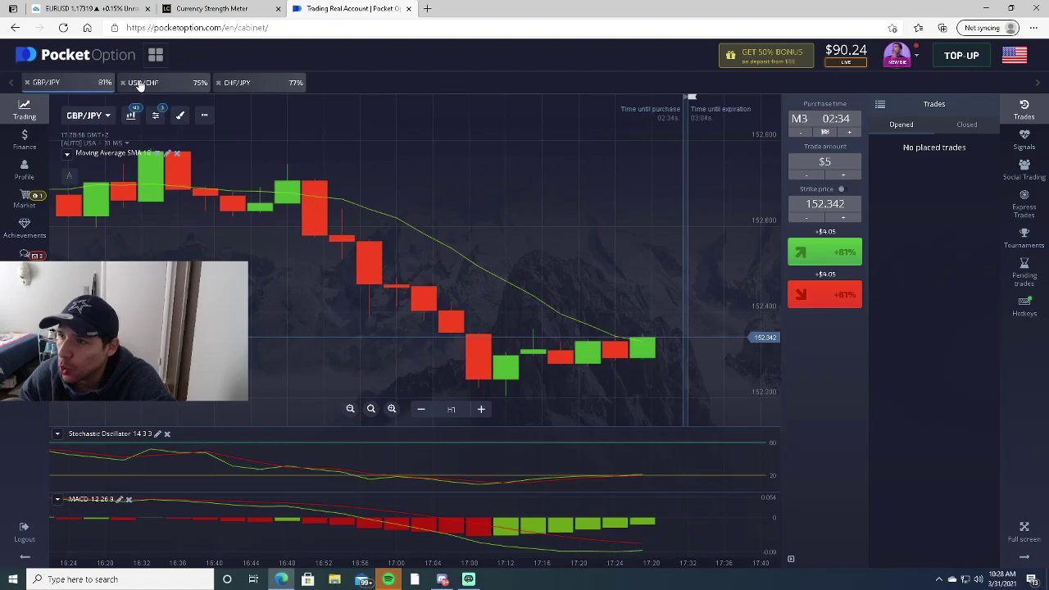
left_click(209, 9)
Go back to the TradingView EURUSD chart and study the current drop against the overnight and morning price swings.
left_click(72, 10)
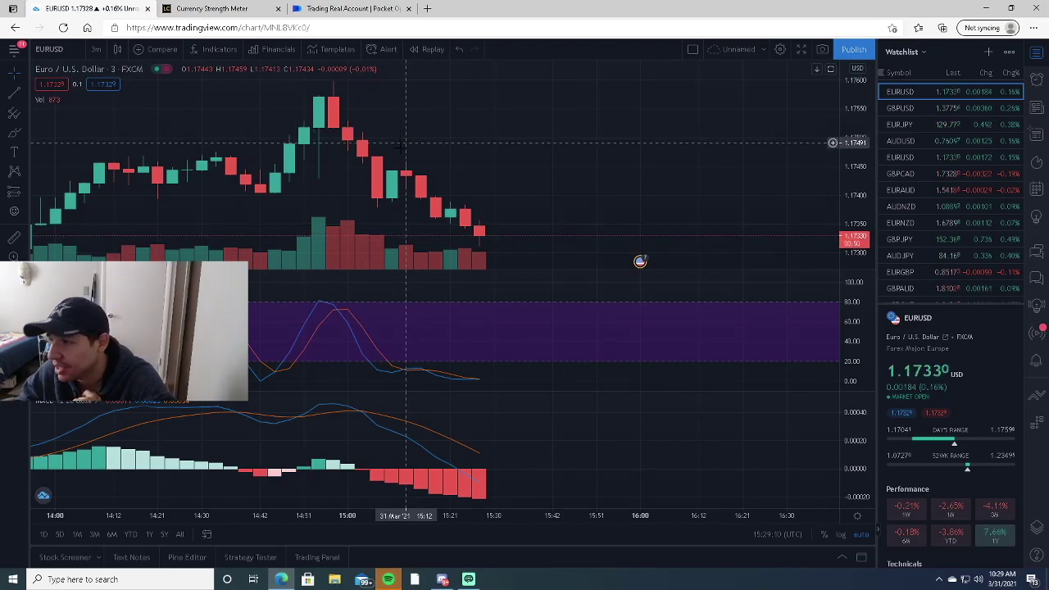
scroll(458, 396, "up", 1)
scroll(457, 396, "down", 1)
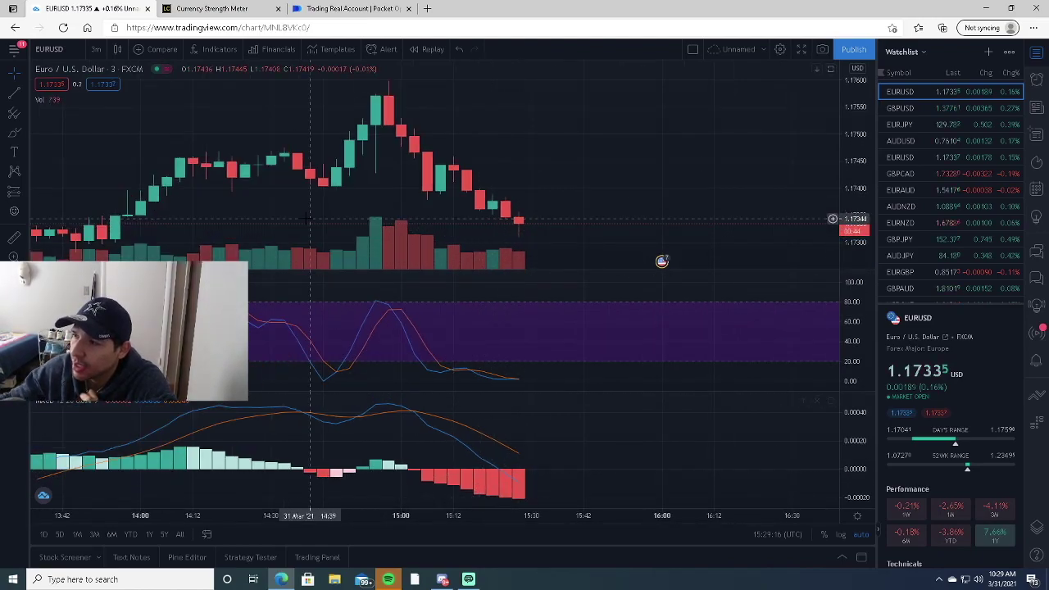
scroll(304, 229, "down", 2)
scroll(304, 229, "down", 4)
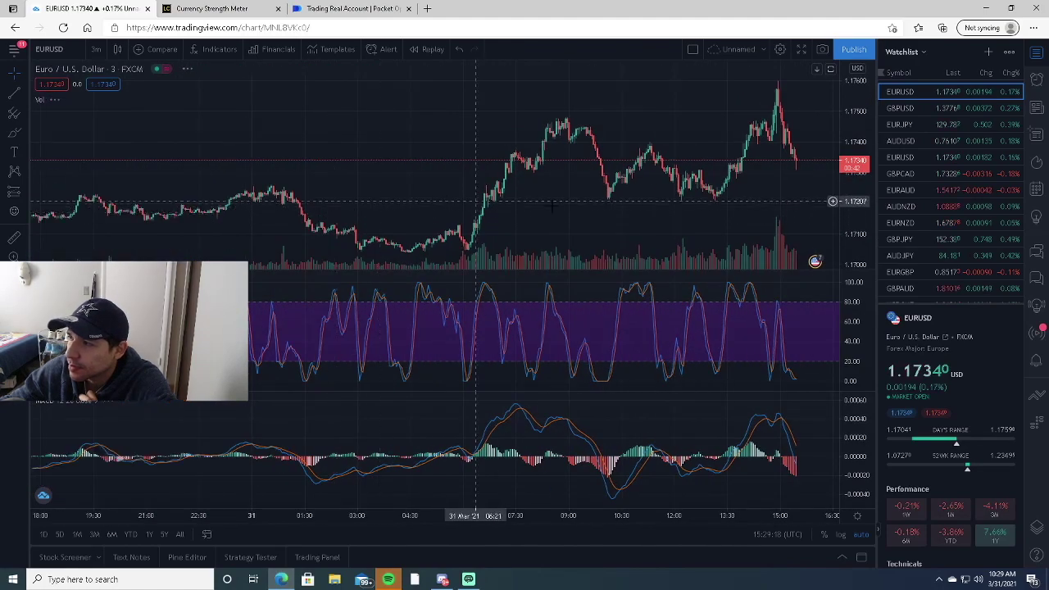
scroll(356, 216, "up", 3)
left_click_drag(451, 205, 562, 202)
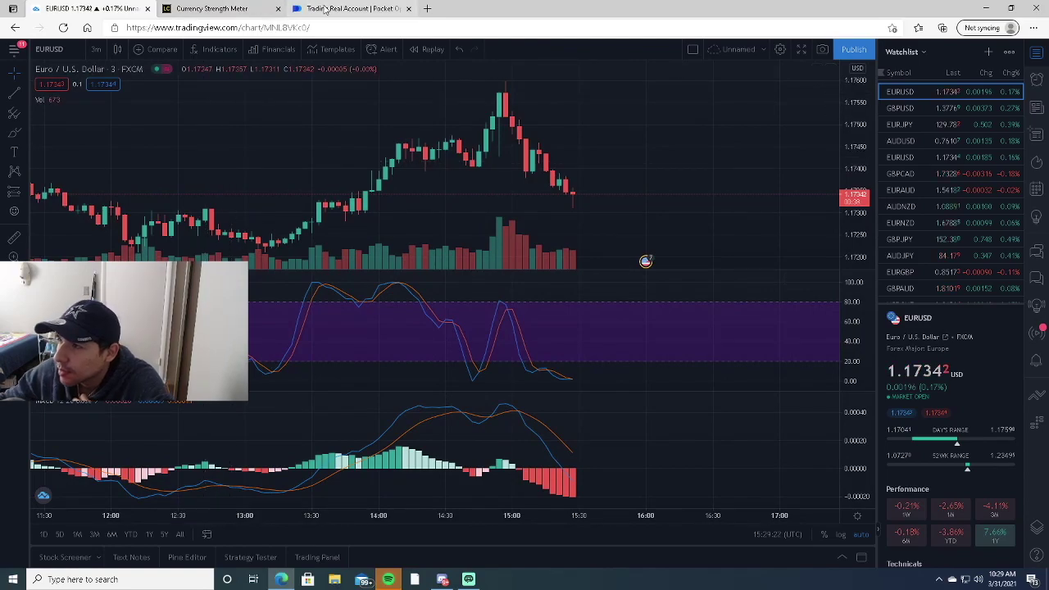
Switch to Pocket Option and change the traded asset to CAD/CHF.
left_click(325, 10)
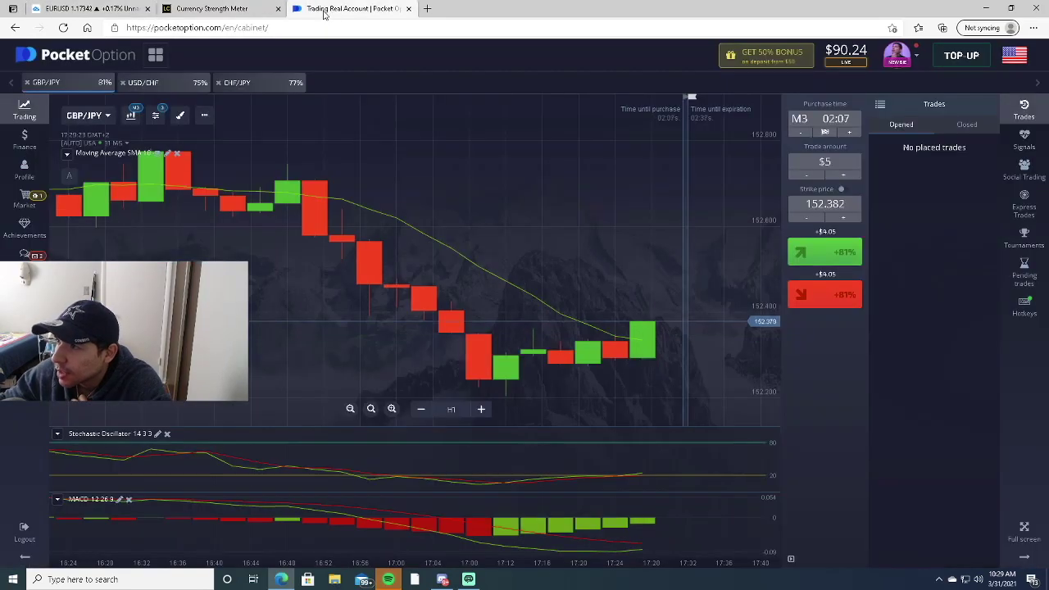
left_click(105, 117)
left_click(117, 215)
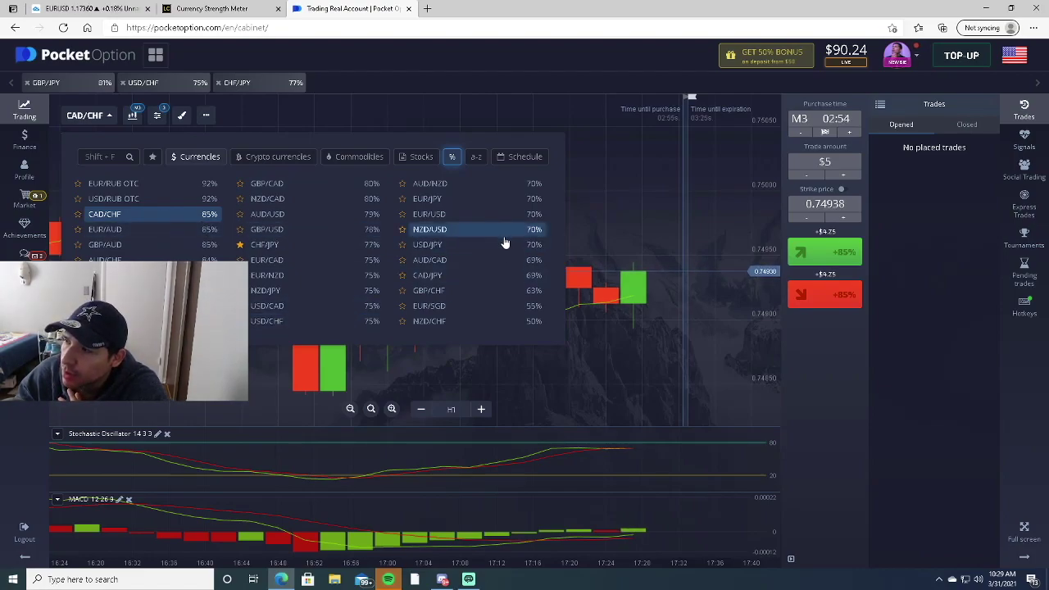
Close the asset list and examine the CAD/CHF candles, moving average, stochastic and MACD around the latest price swings.
left_click(492, 103)
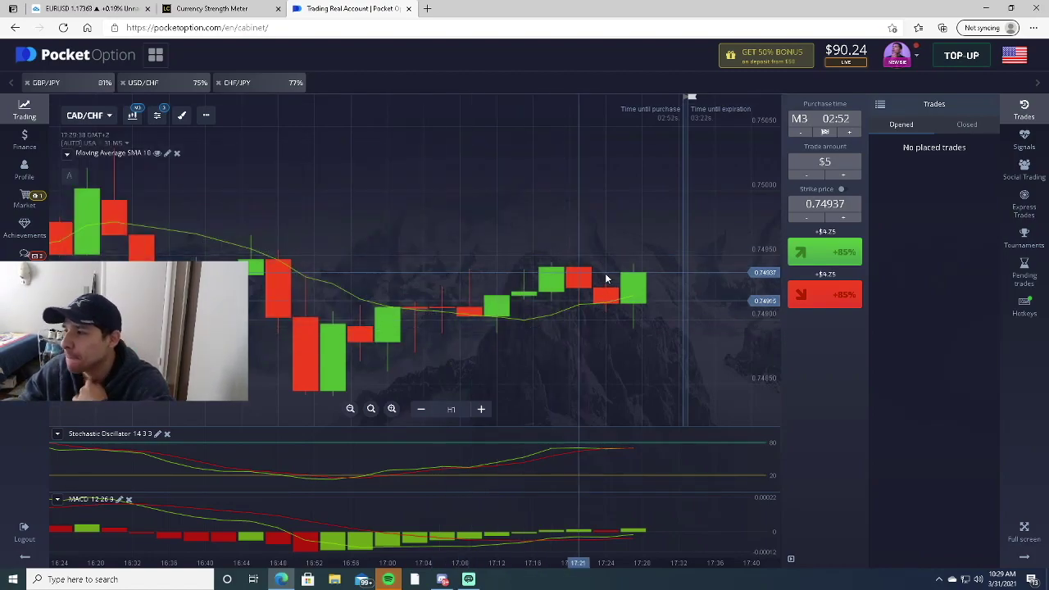
left_click_drag(604, 279, 412, 285)
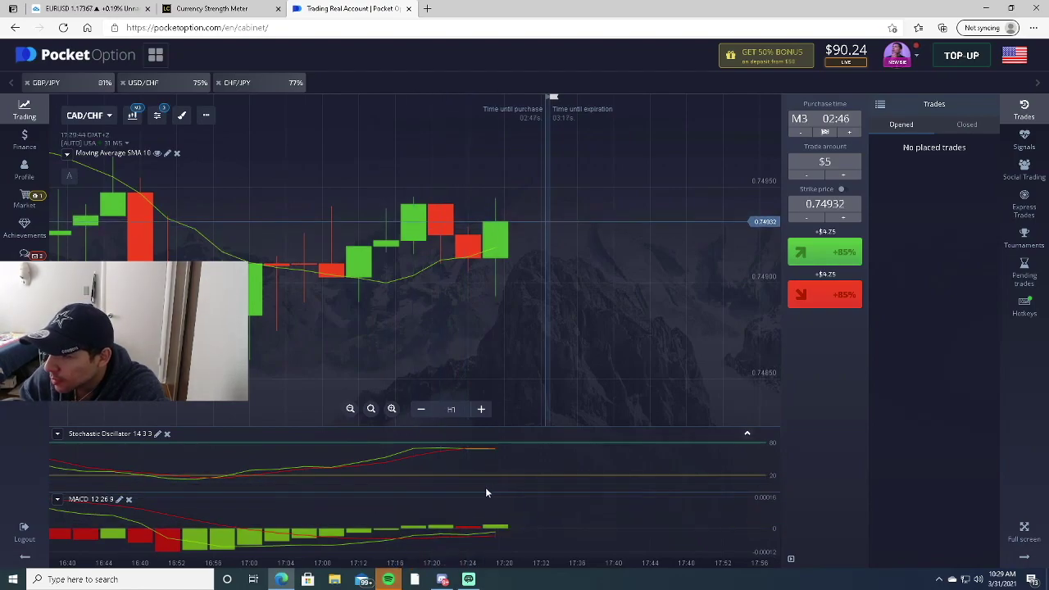
scroll(287, 373, "down", 3)
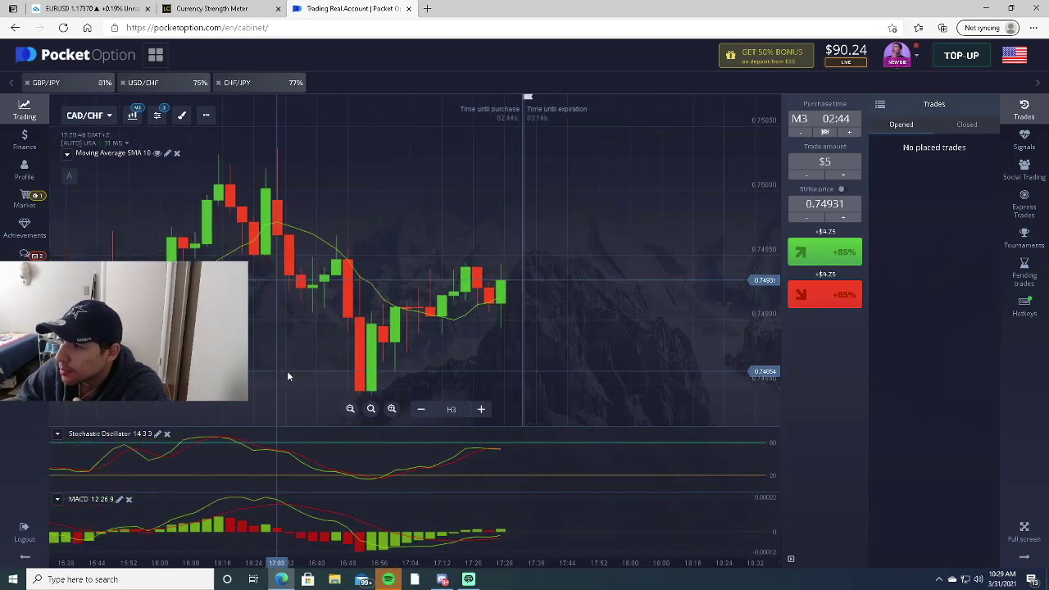
scroll(289, 374, "up", 2)
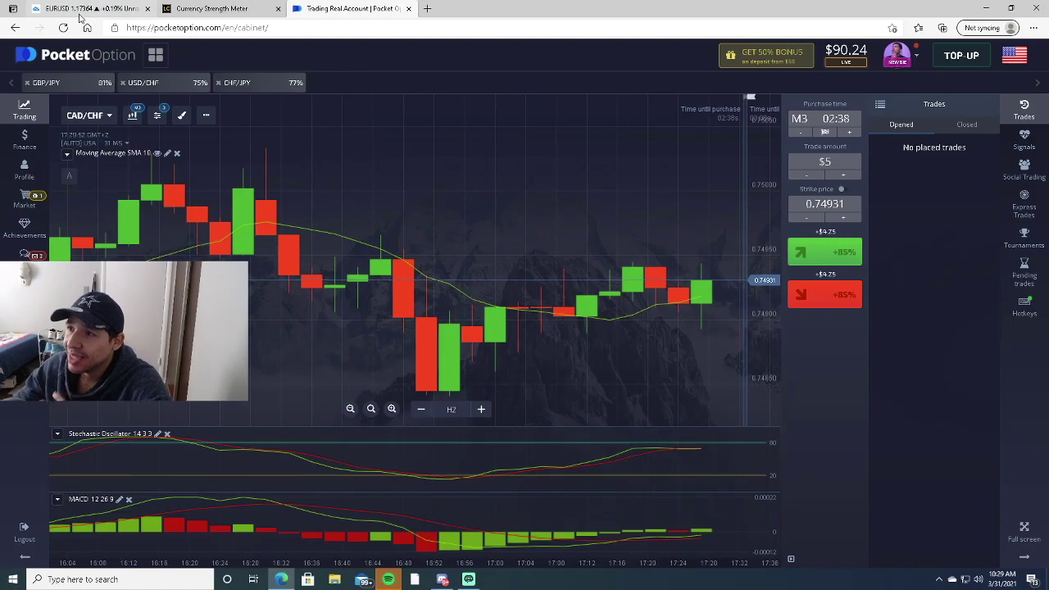
Check the LiveCharts currency strength meter and the TradingView EURUSD chart against the CAD/CHF setup.
left_click(185, 7)
left_click(90, 9)
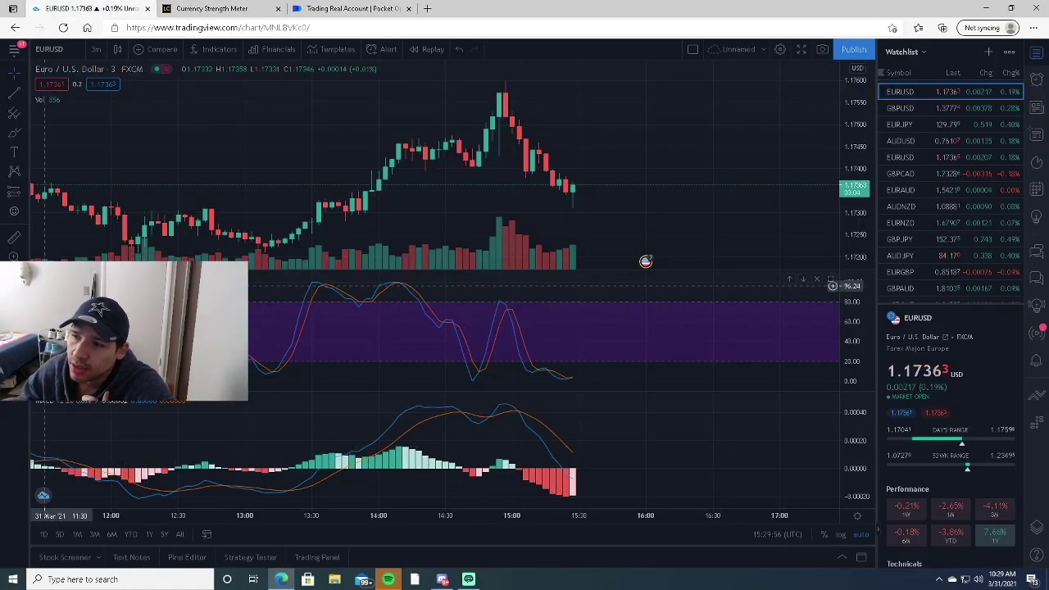
left_click(189, 6)
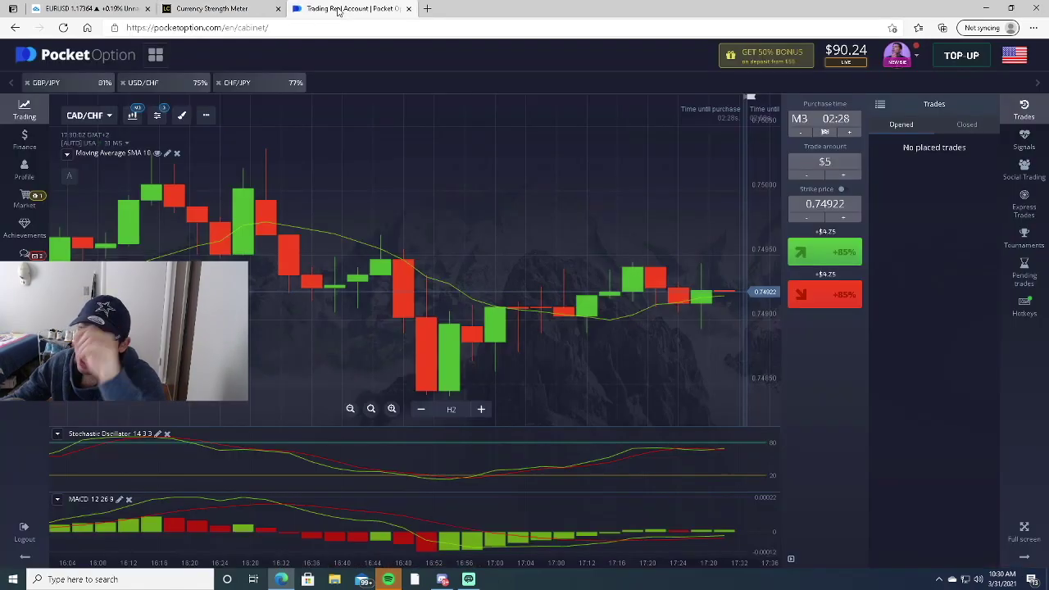
Return to Pocket Option, review the latest CAD/CHF candles and place a $5 higher trade with the M3 purchase time.
left_click(340, 9)
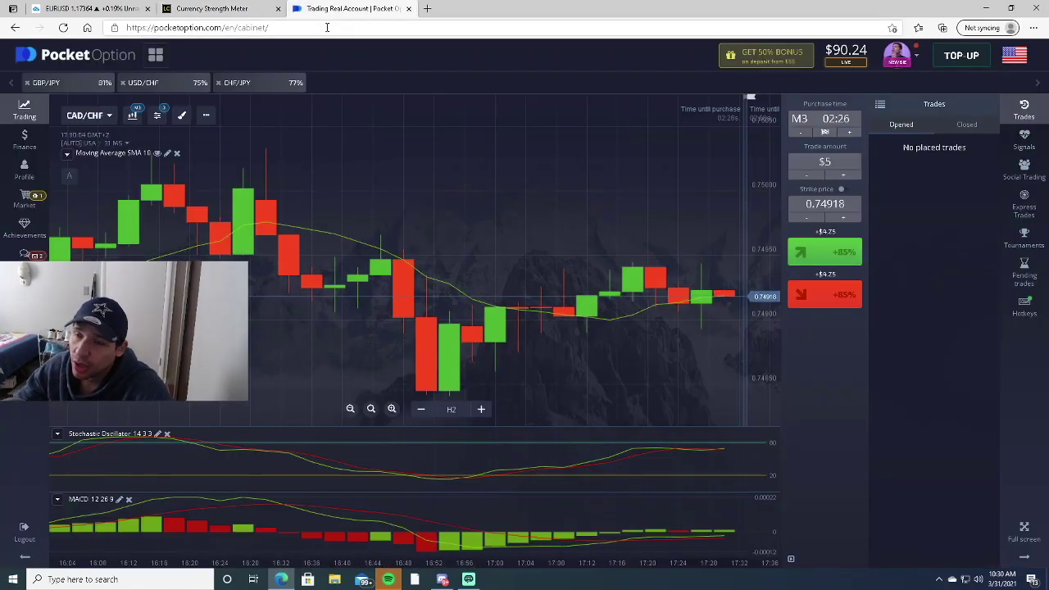
scroll(474, 242, "up", 3)
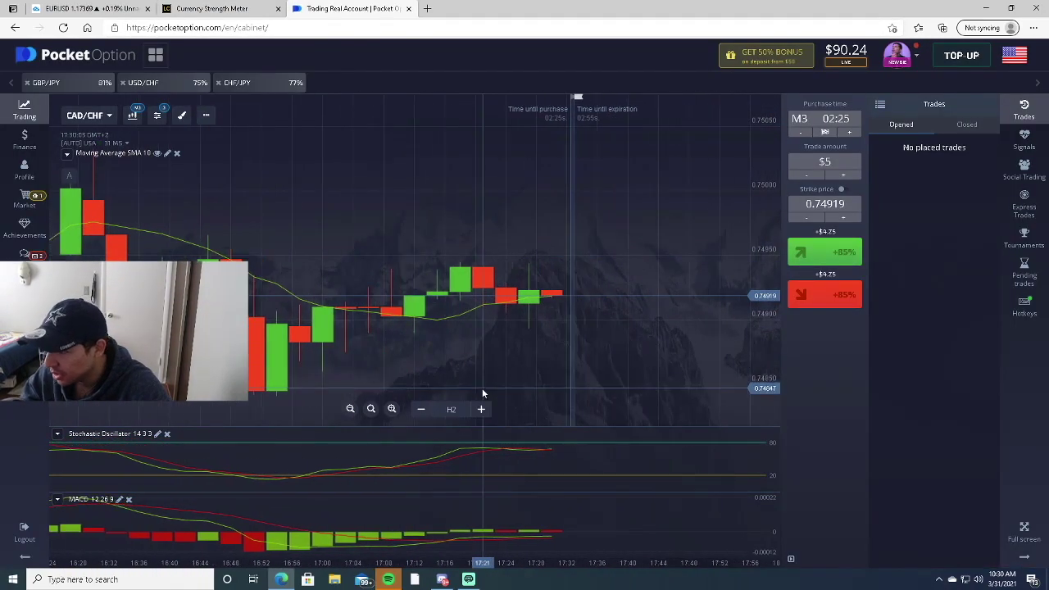
left_click_drag(567, 340, 461, 347)
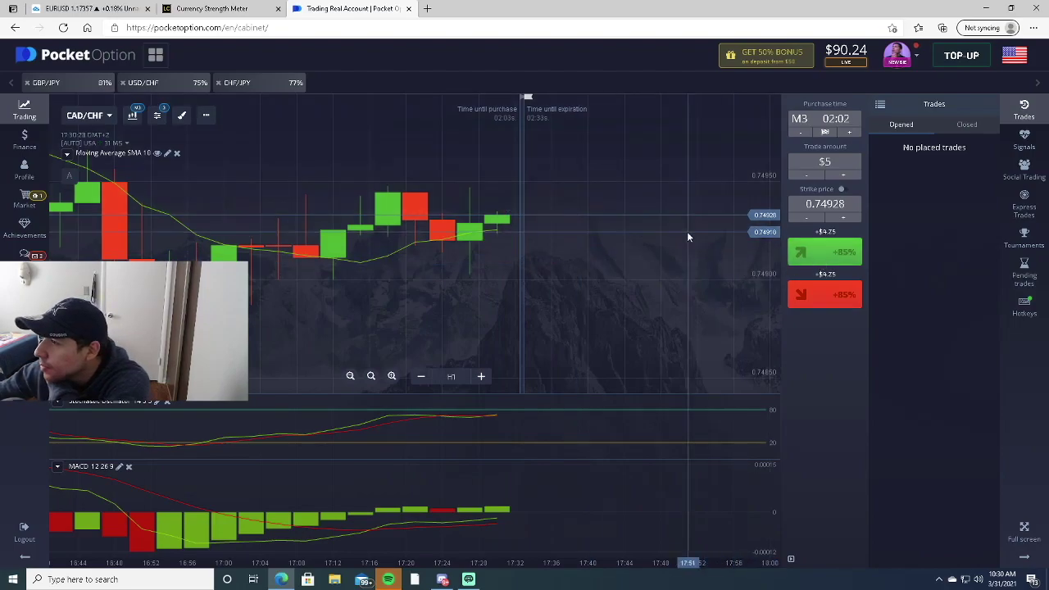
left_click(827, 253)
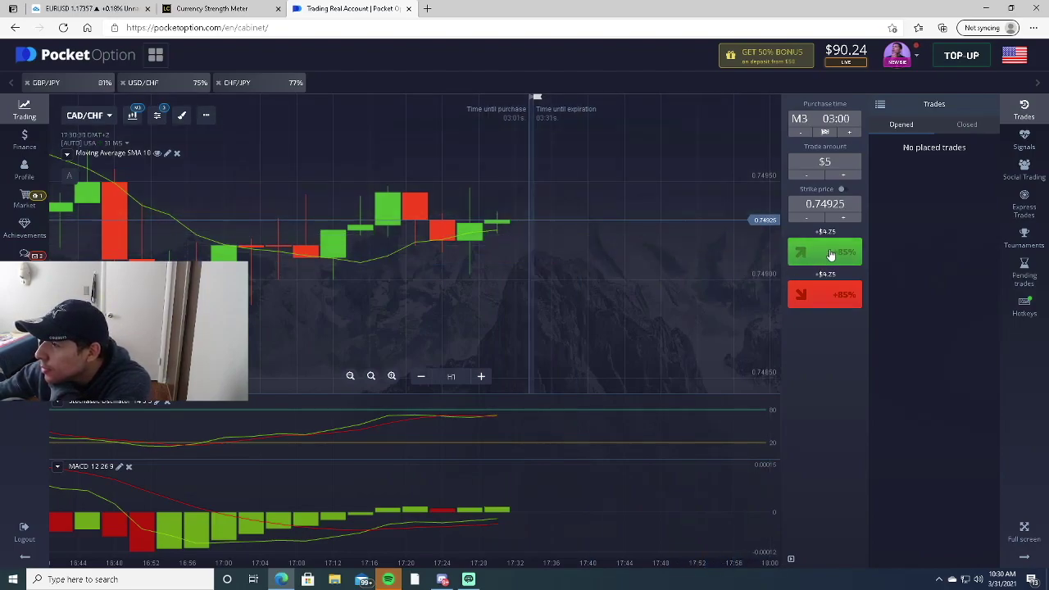